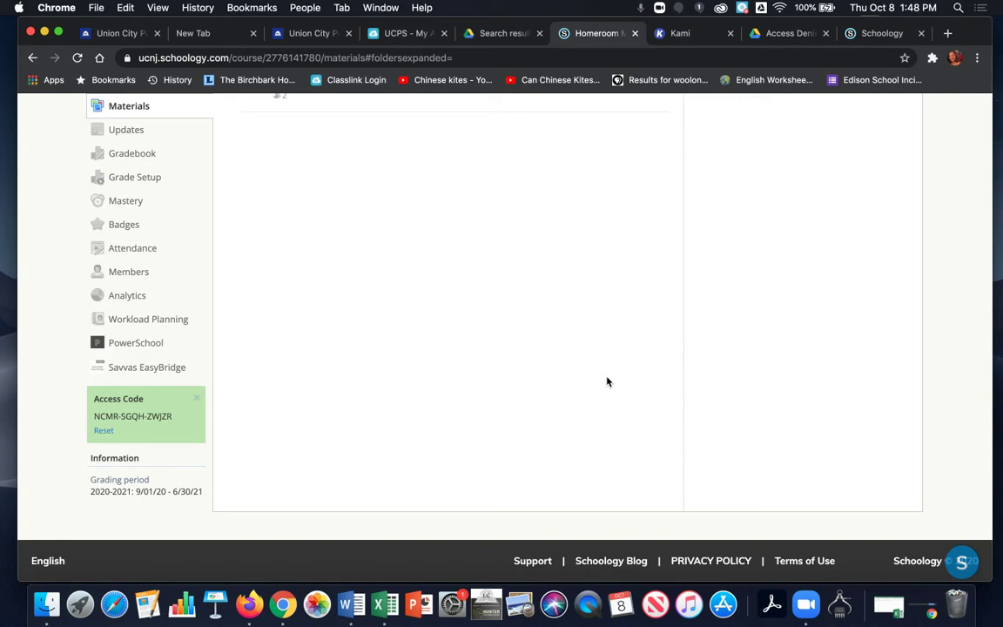
Step: Open the Test Kami assignment from the course Materials list
scroll(607, 381, up, 5)
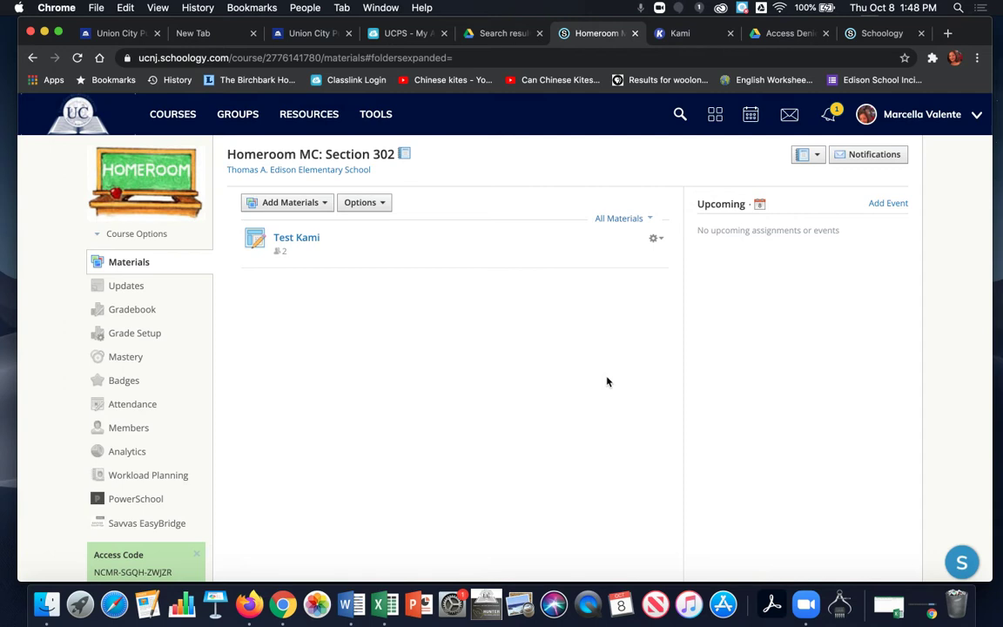
click(311, 244)
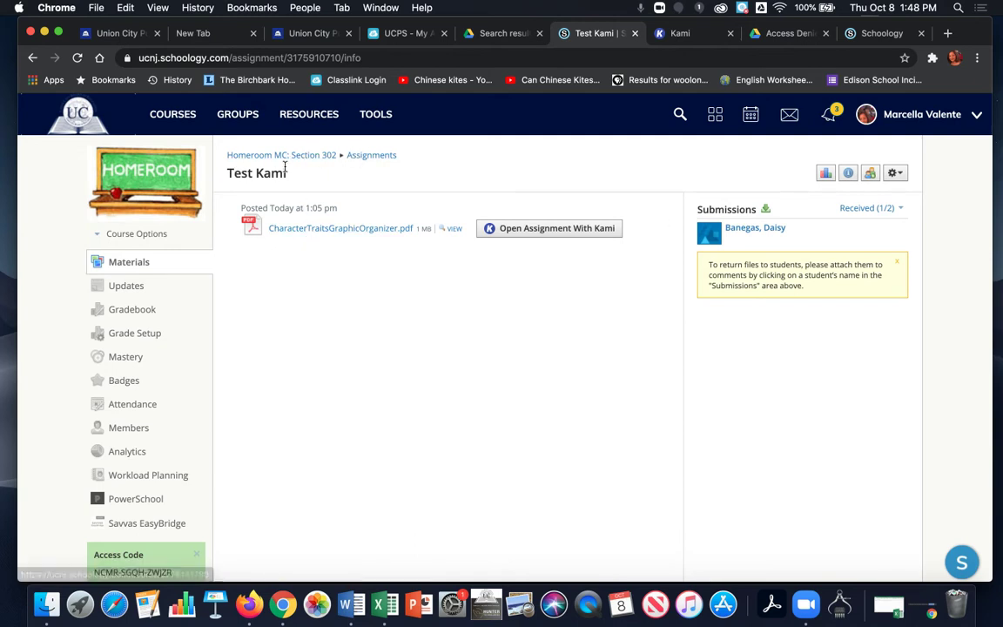
mouse_move(754, 228)
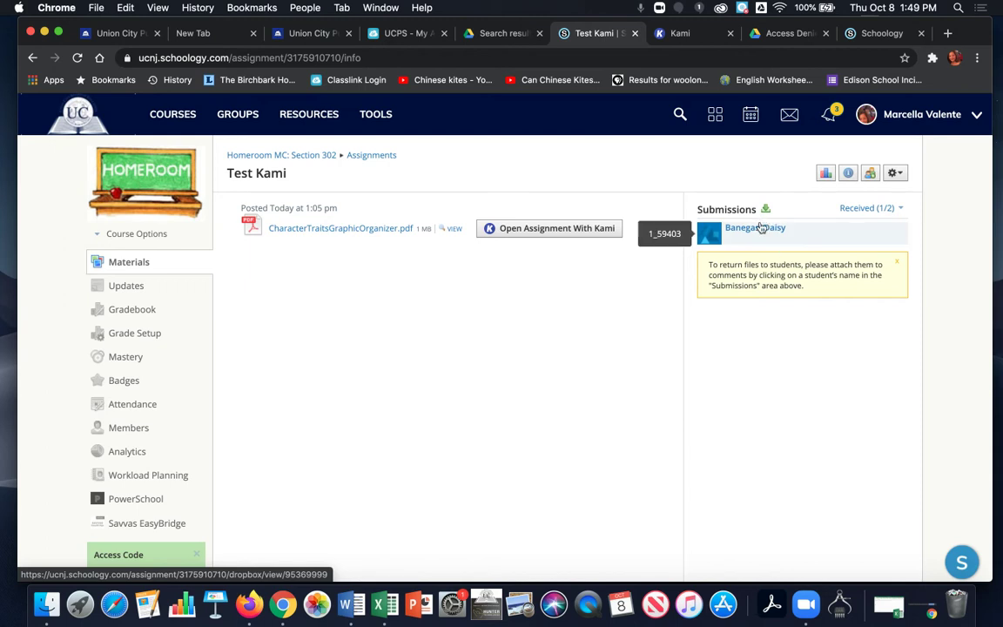
Step: Open the student's Character Traits PDF submission and scroll down to the page-3 organizer
click(762, 228)
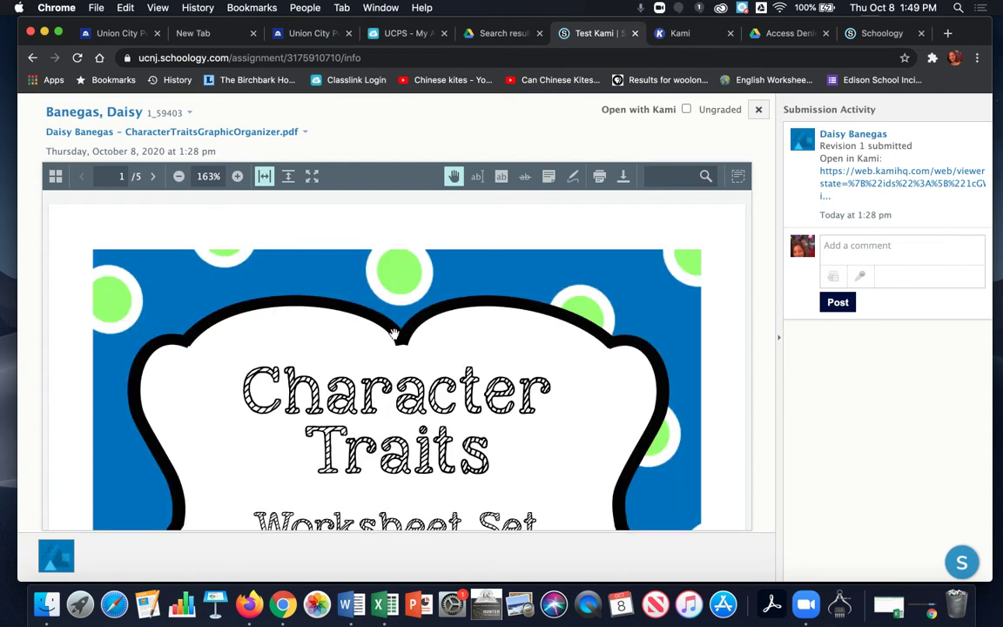
scroll(377, 270, down, 3)
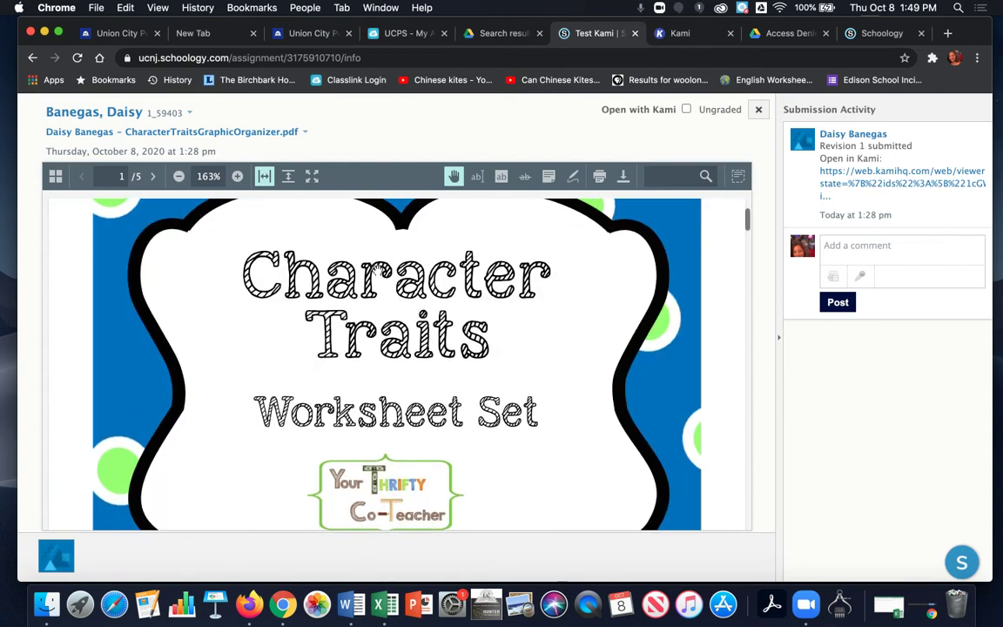
scroll(377, 270, down, 5)
scroll(377, 270, down, 4)
scroll(377, 269, down, 3)
scroll(377, 269, down, 2)
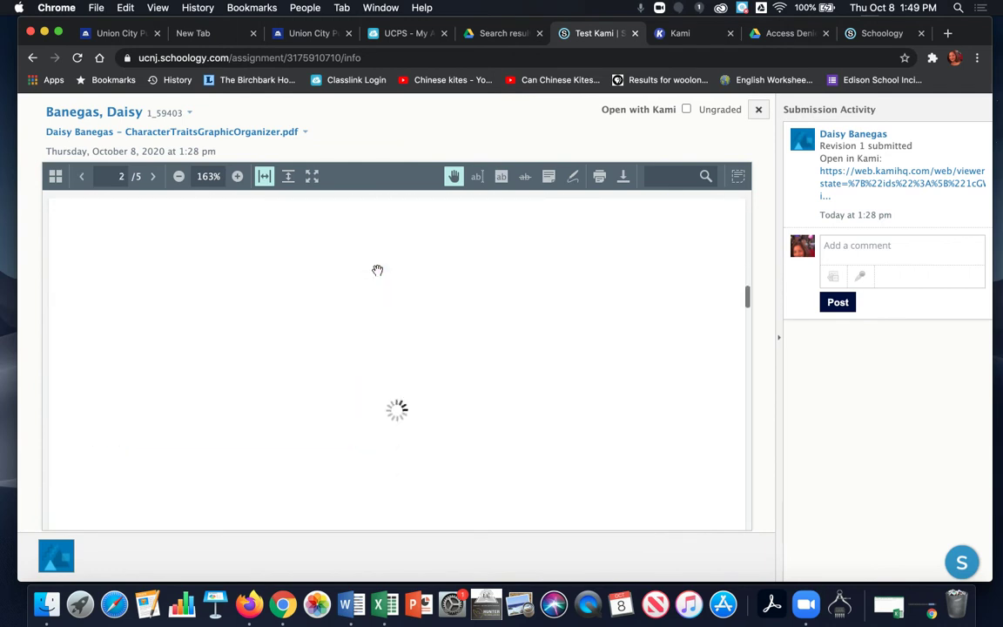
scroll(377, 270, down, 2)
scroll(377, 269, down, 2)
scroll(377, 270, down, 4)
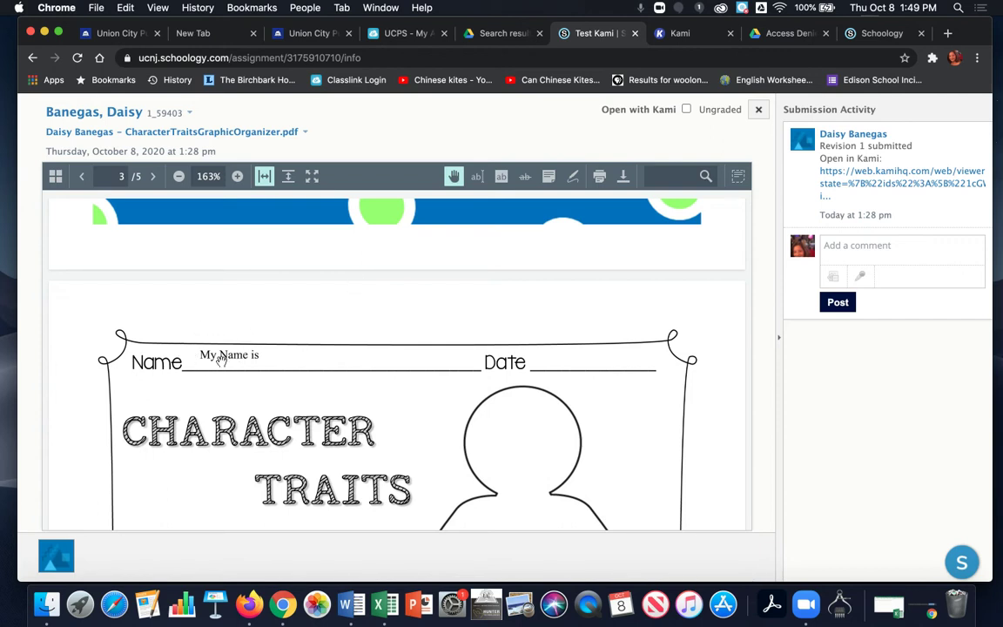
scroll(293, 366, down, 5)
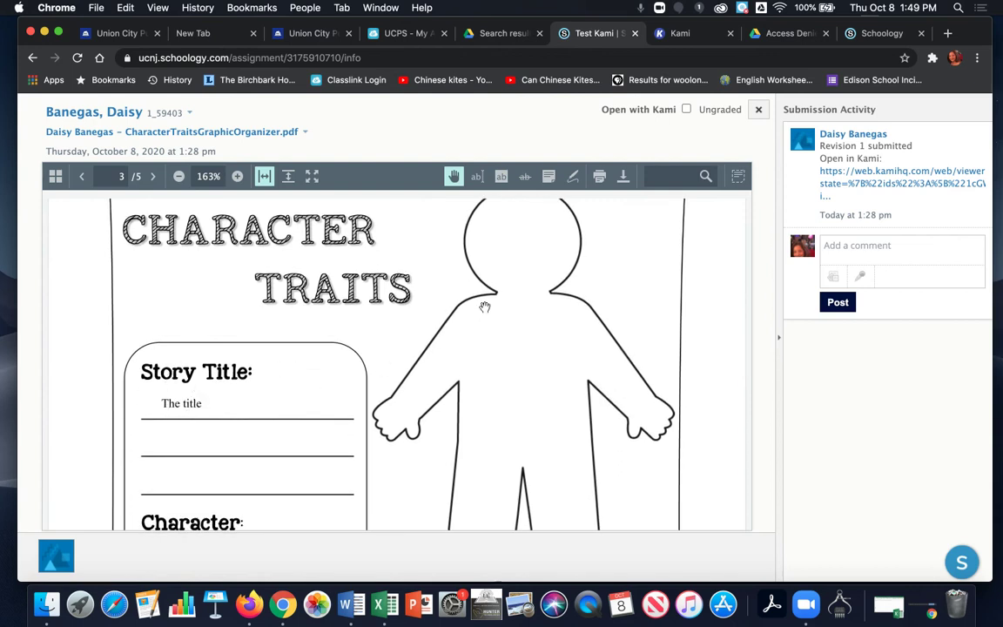
scroll(483, 309, down, 2)
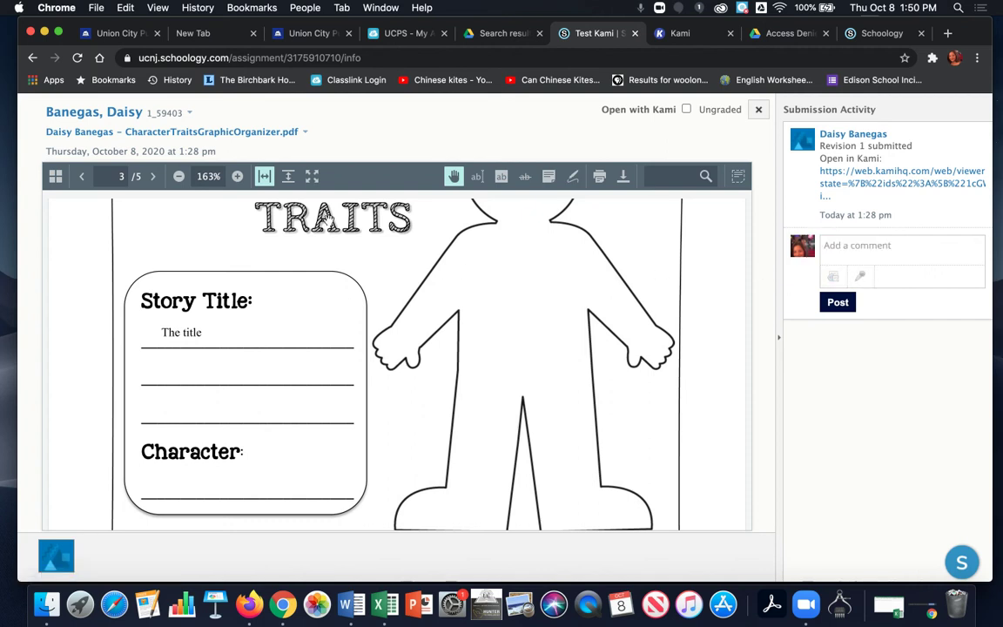
Step: Scroll through pages 3–5 of the worksheet, then back up to page 1
scroll(329, 220, down, 5)
scroll(329, 219, down, 5)
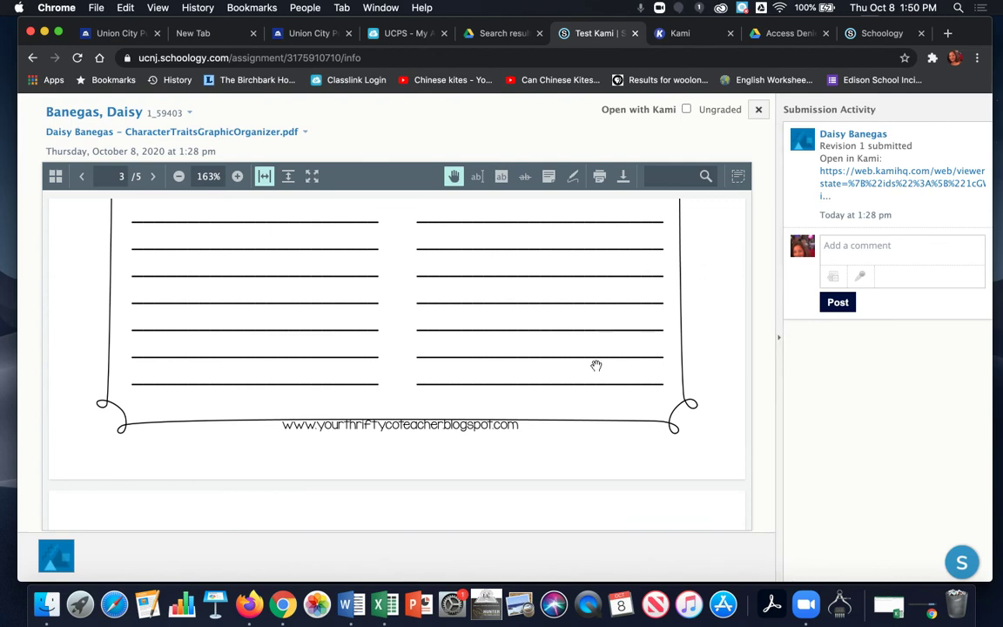
scroll(596, 366, down, 5)
scroll(596, 366, down, 10)
scroll(596, 365, down, 5)
scroll(596, 366, up, 5)
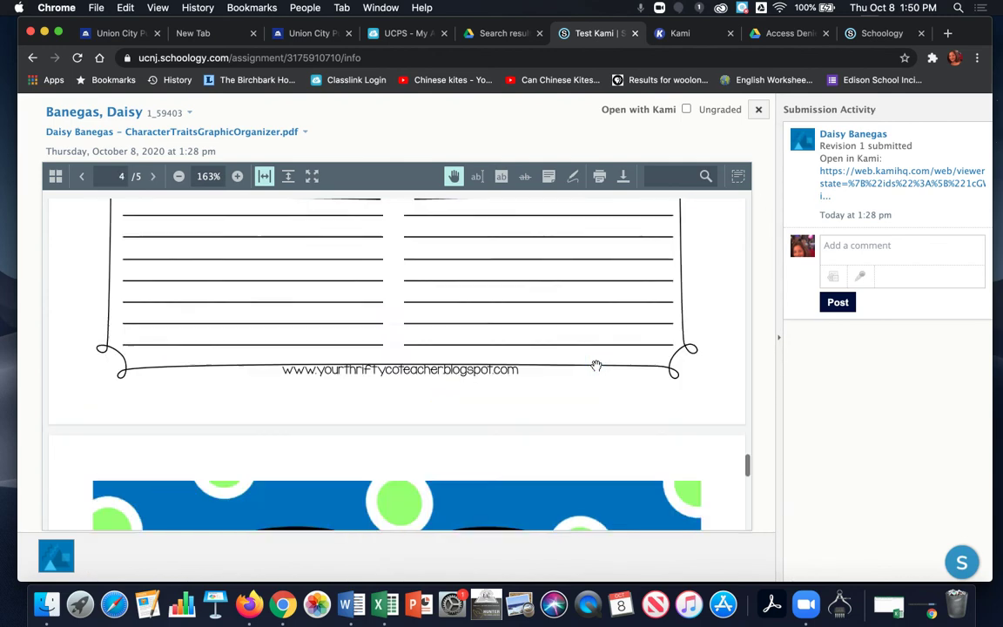
scroll(595, 366, up, 5)
scroll(595, 366, up, 5)
scroll(595, 366, up, 5)
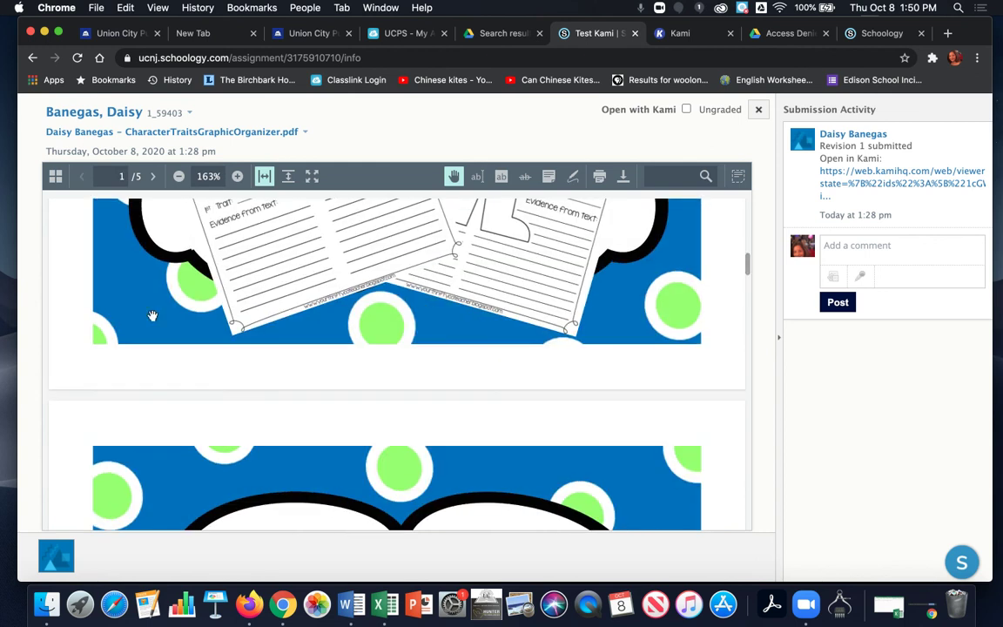
Step: Page forward through the submission to the final page 5
click(153, 177)
click(153, 177)
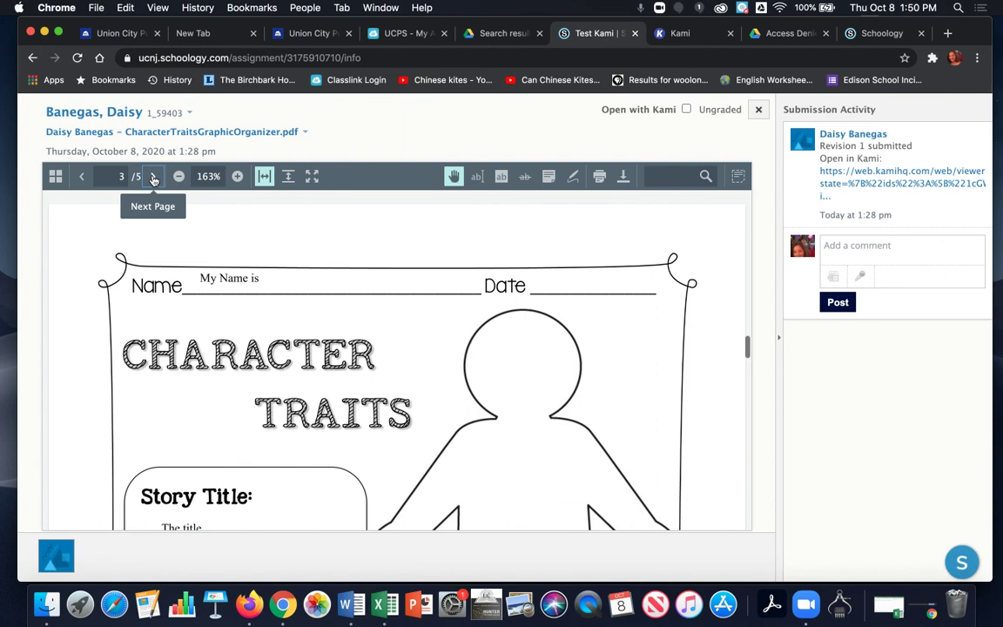
click(153, 176)
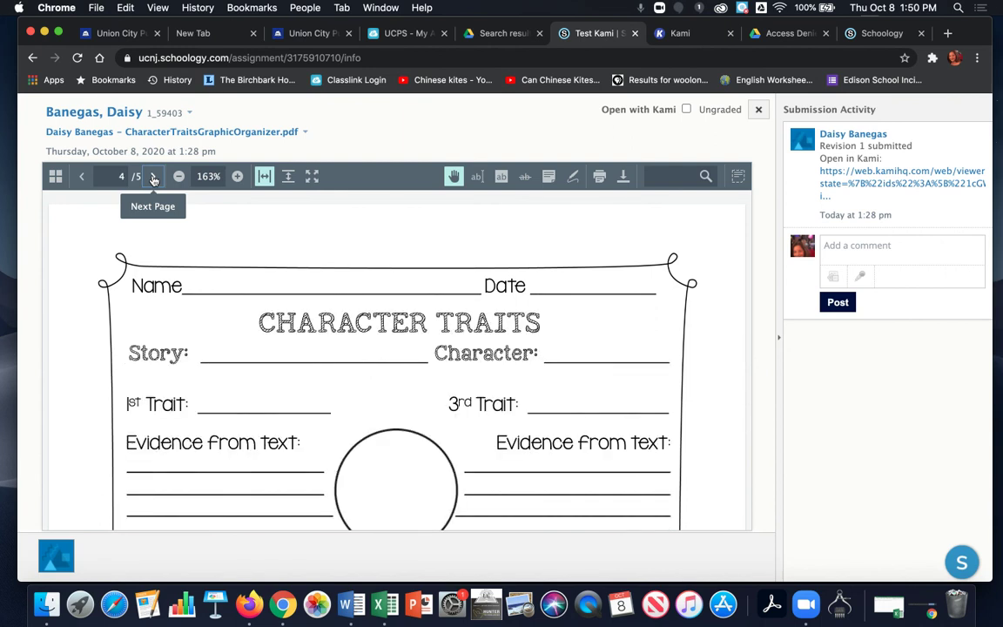
scroll(262, 325, down, 3)
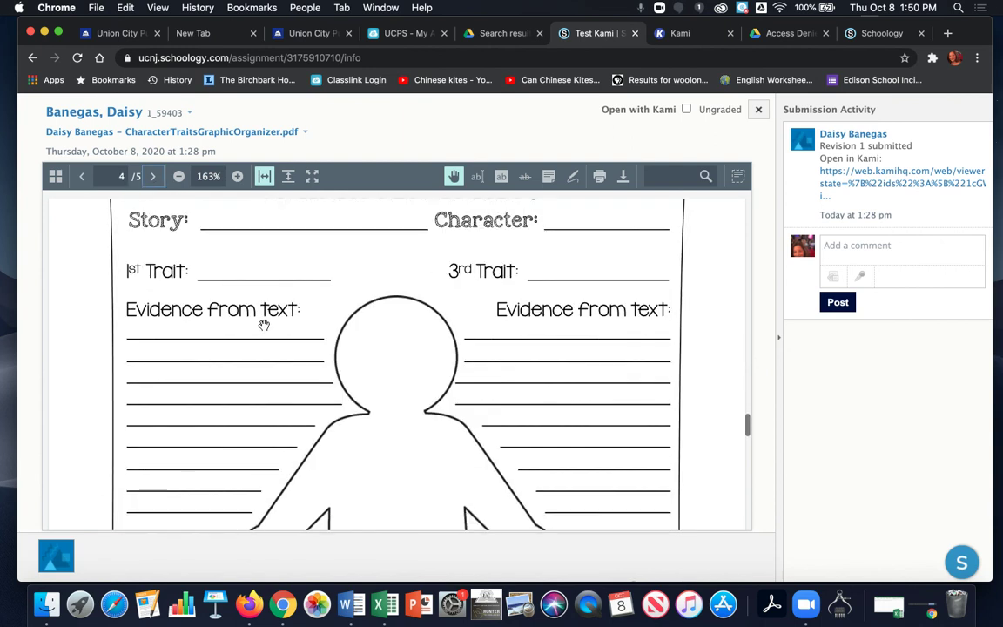
scroll(185, 221, up, 4)
click(150, 176)
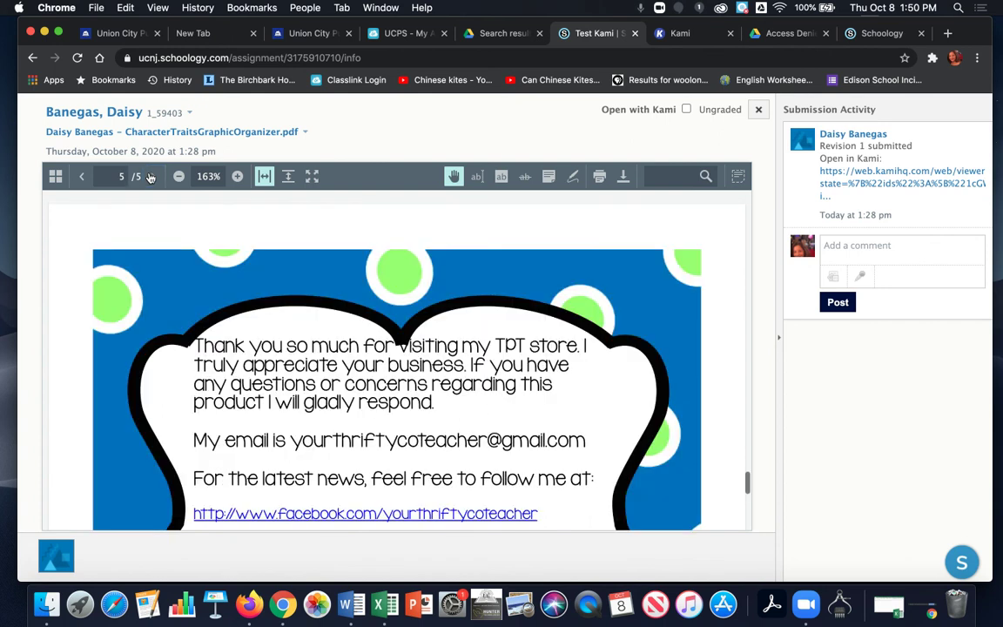
Step: Return to the page-3 organizer and zoom out twice to 113%
click(82, 177)
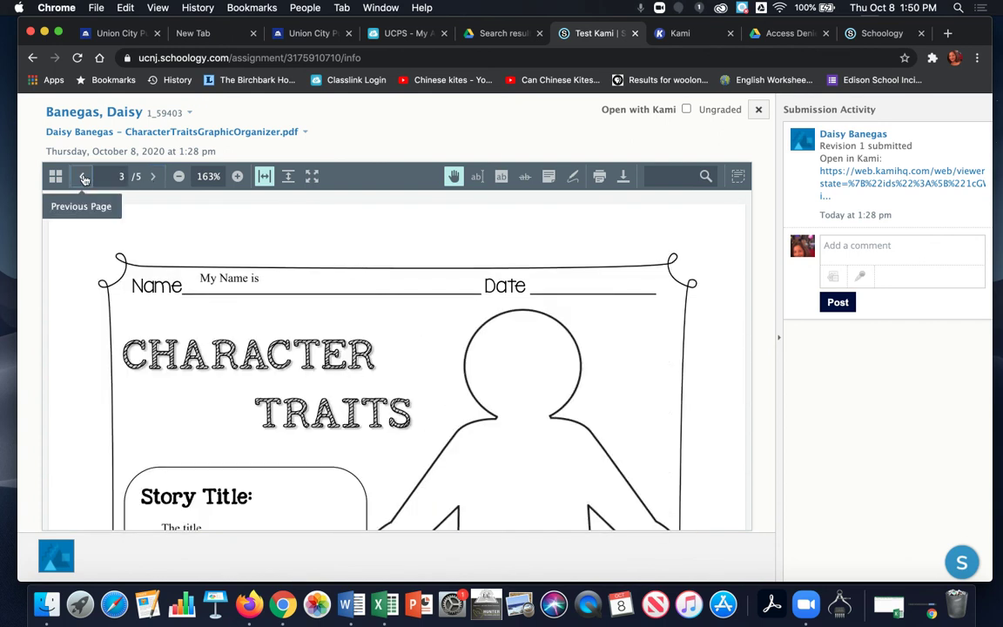
click(177, 176)
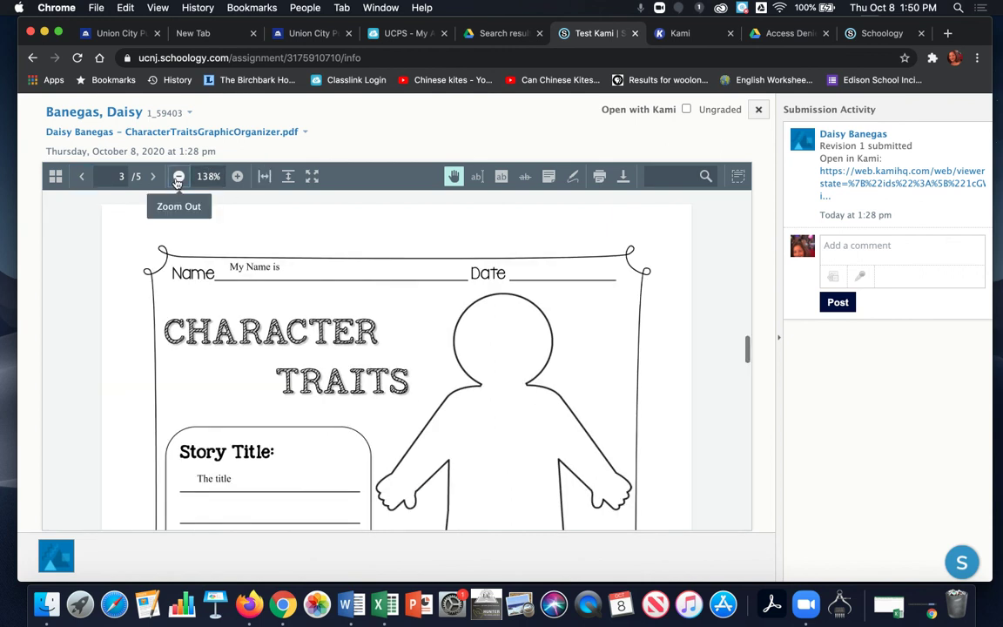
click(177, 177)
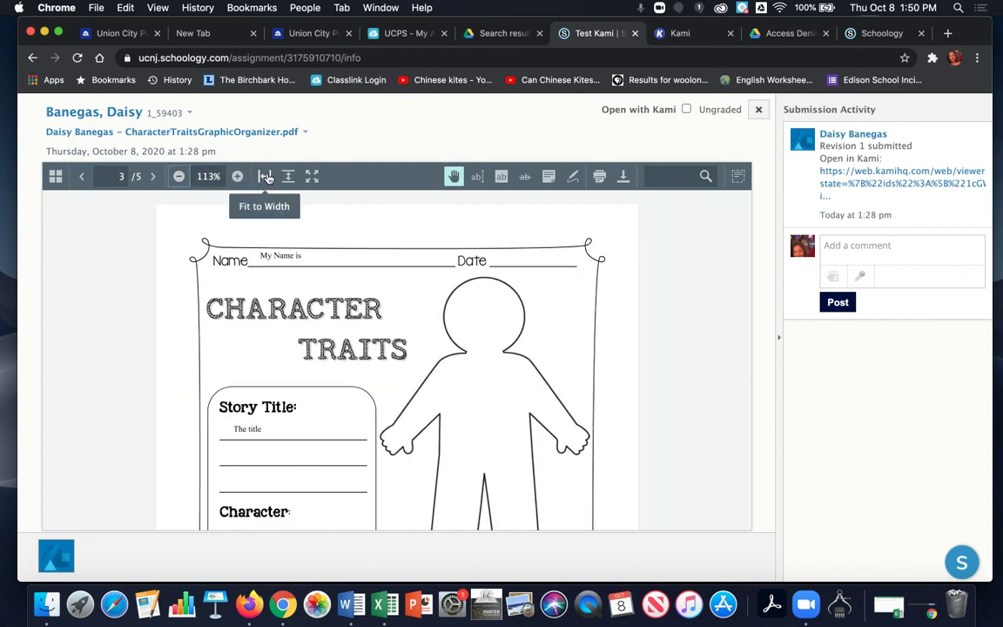